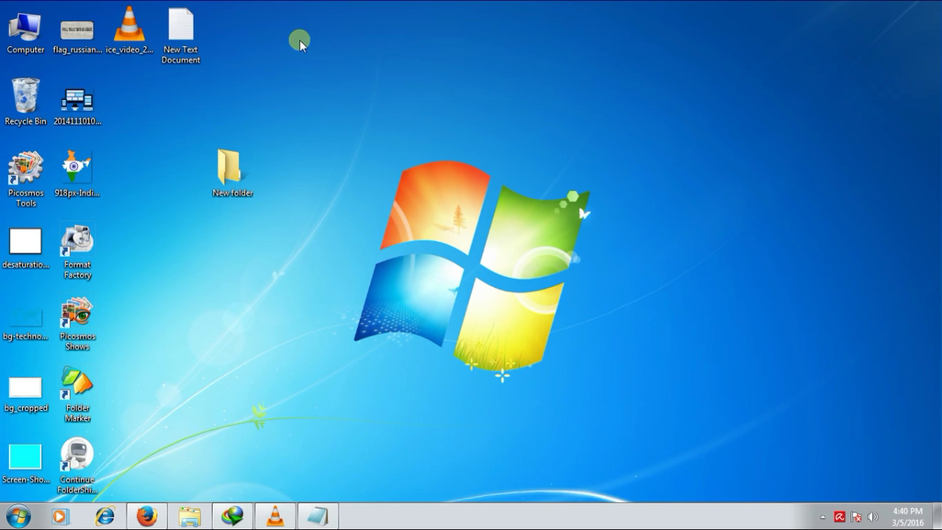
# Step: Copy the folder-colorizer.soft32.com download link from the New Text Document file on the desktop, then minimize the document
pyautogui.click(186, 55)
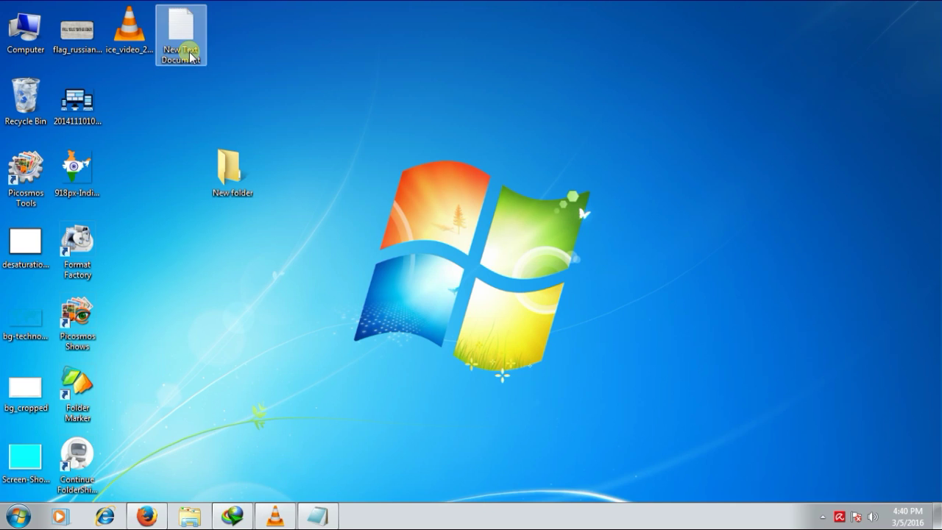
pyautogui.doubleClick(190, 53)
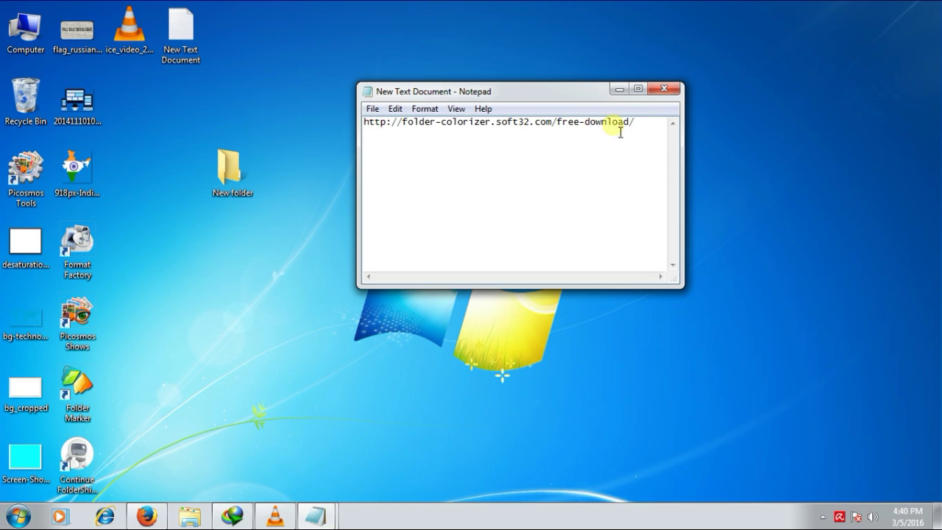
pyautogui.moveTo(637, 124); pyautogui.dragTo(352, 98)
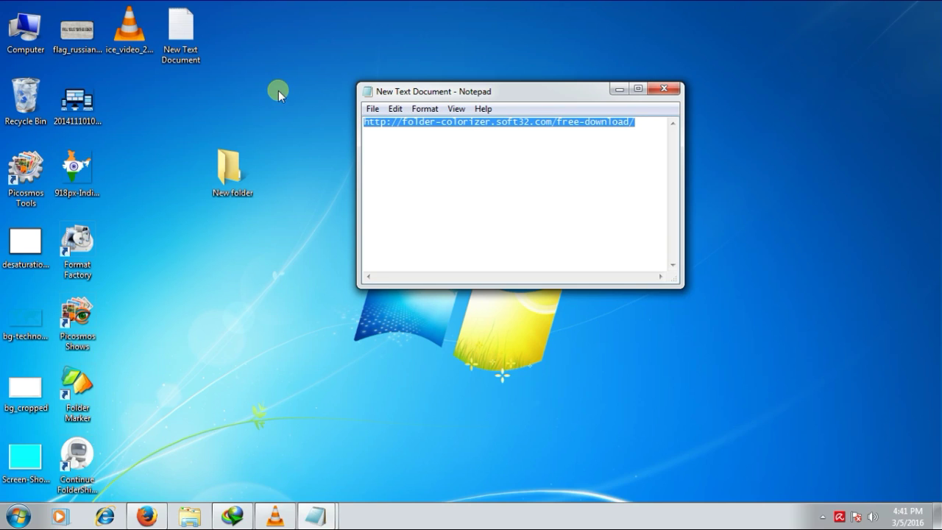
pyautogui.rightClick(460, 129)
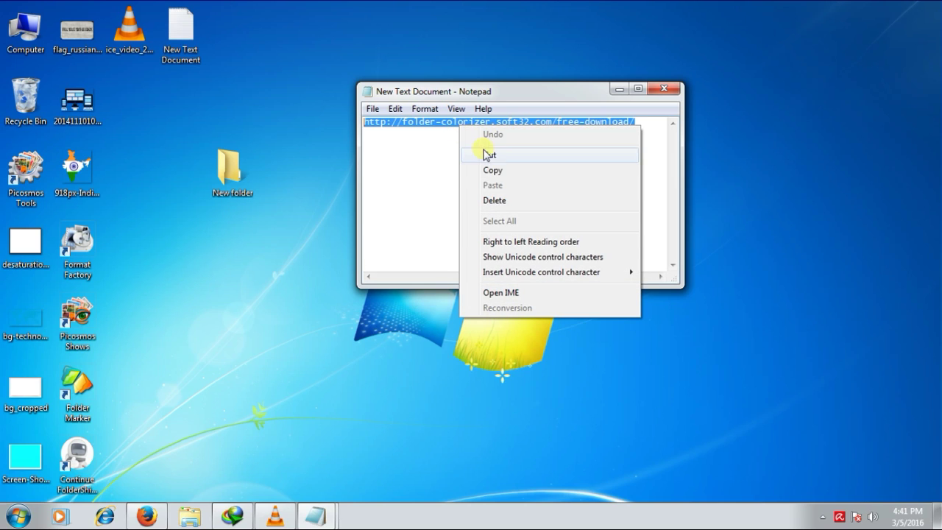
pyautogui.click(493, 170)
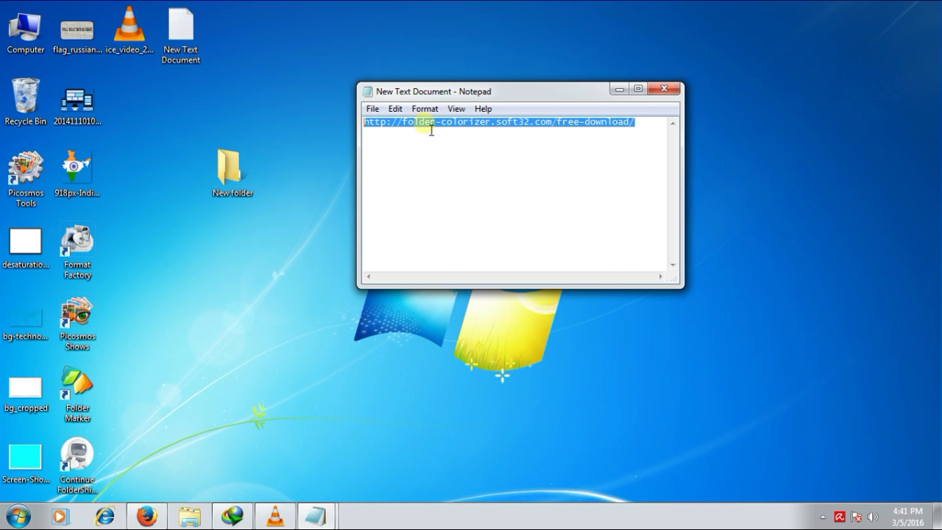
pyautogui.click(619, 90)
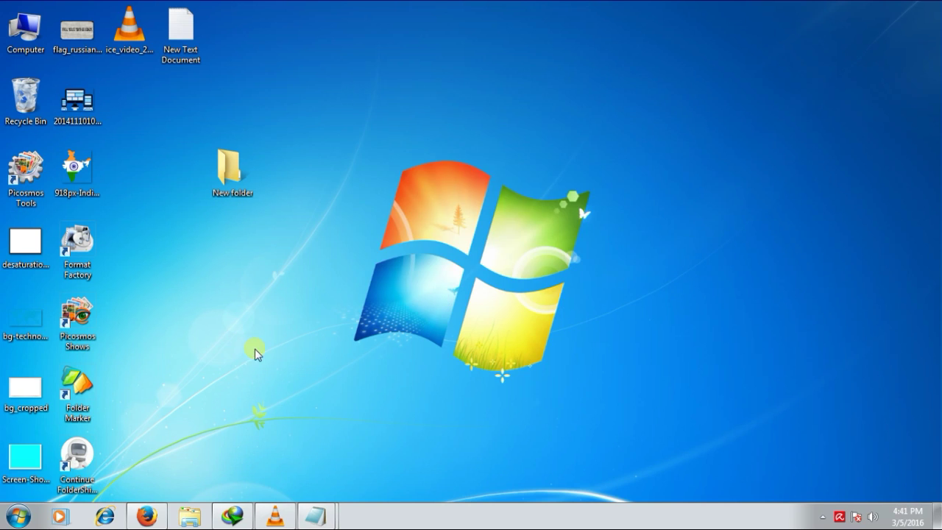
pyautogui.click(147, 516)
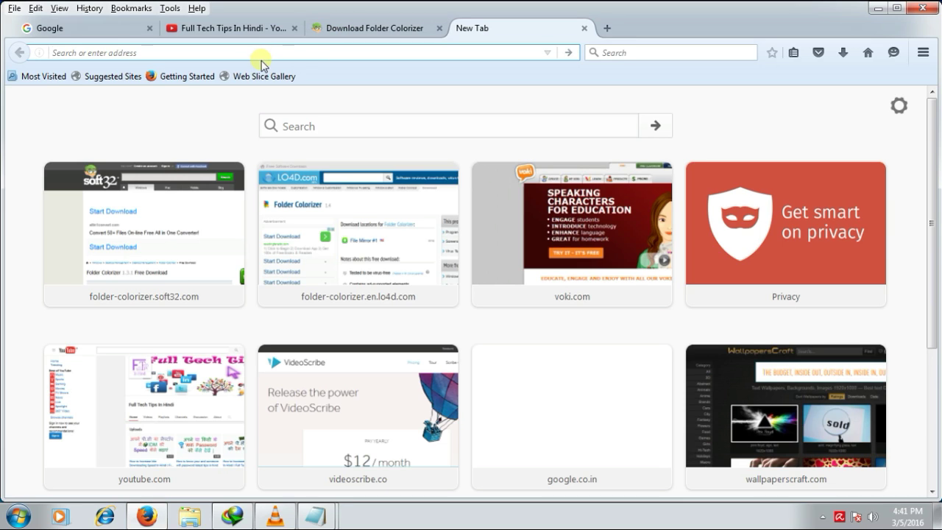
pyautogui.click(263, 55)
pyautogui.hotkey('ctrl', 'v')
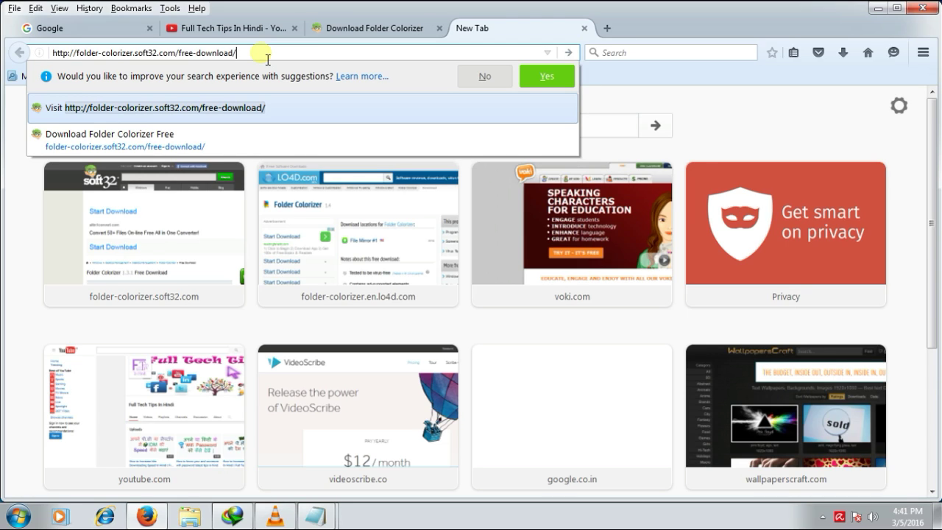
pyautogui.click(361, 61)
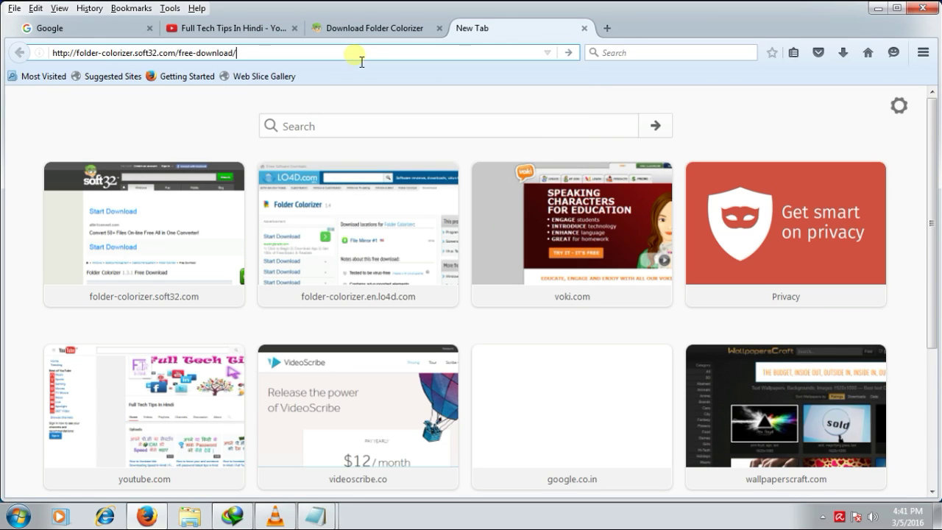
pyautogui.press('Return')
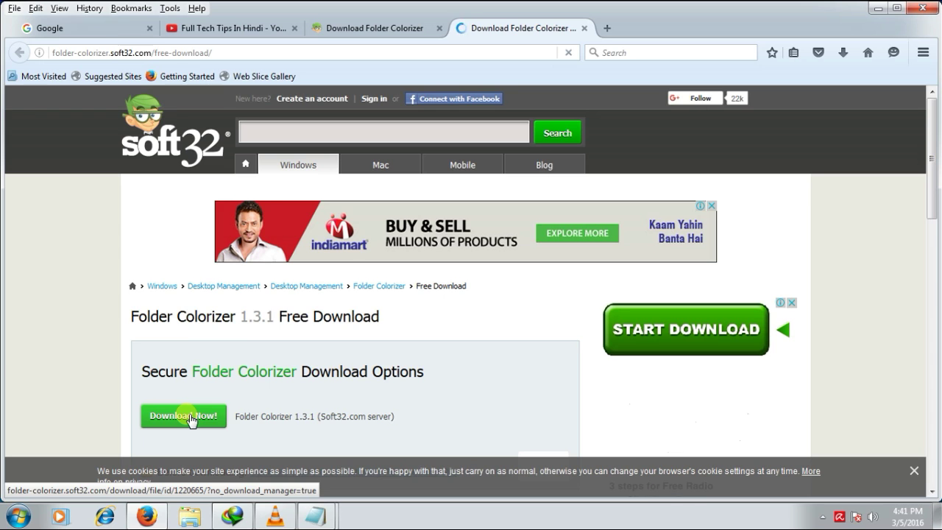
pyautogui.click(880, 9)
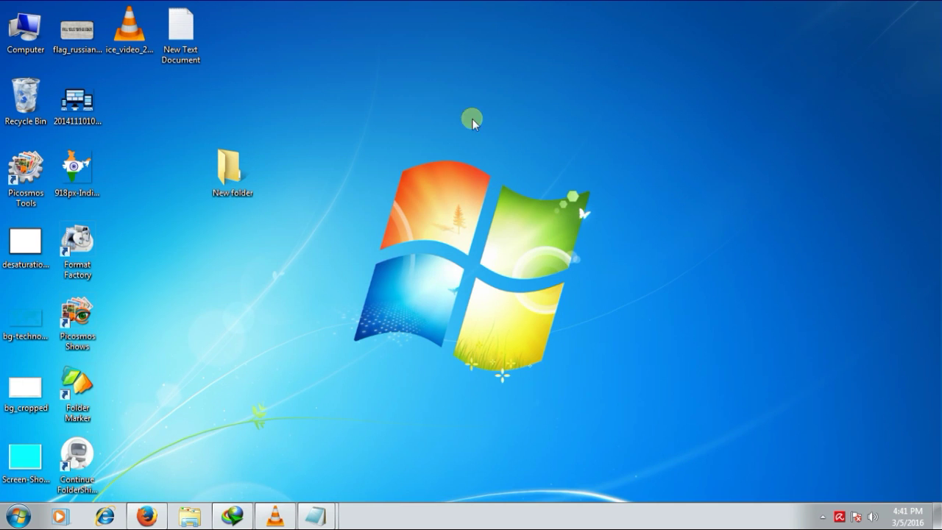
# Step: Colorize the desktop's New folder with LawnGreen and dismiss the sharing message
pyautogui.rightClick(292, 212)
pyautogui.click(326, 250)
pyautogui.rightClick(231, 176)
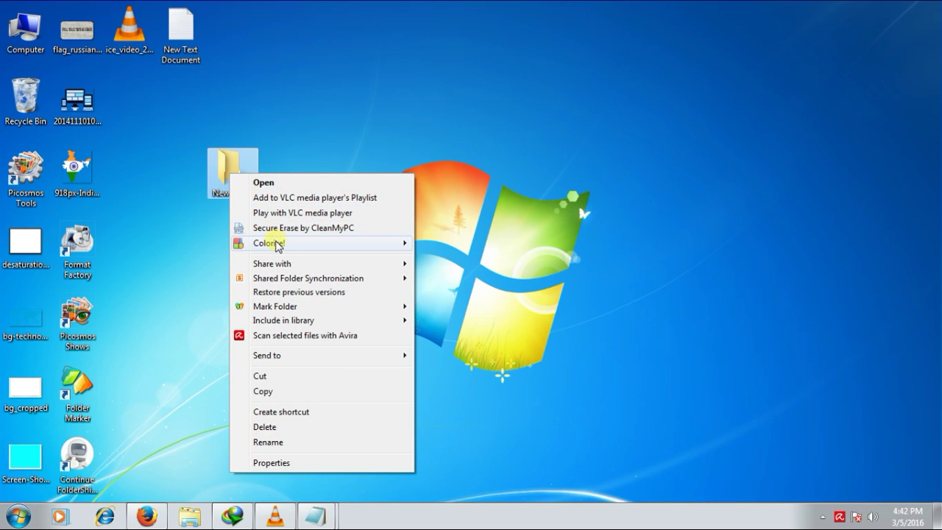
pyautogui.moveTo(278, 245)
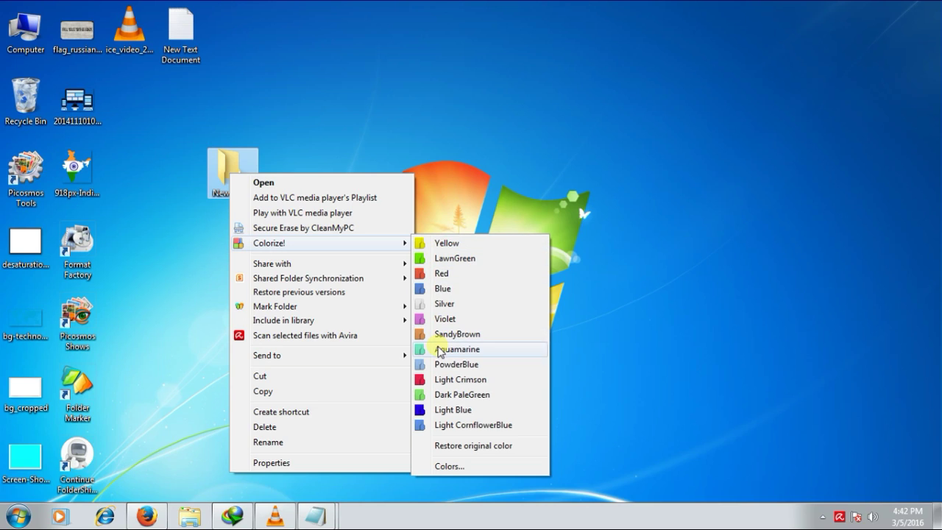
pyautogui.click(456, 259)
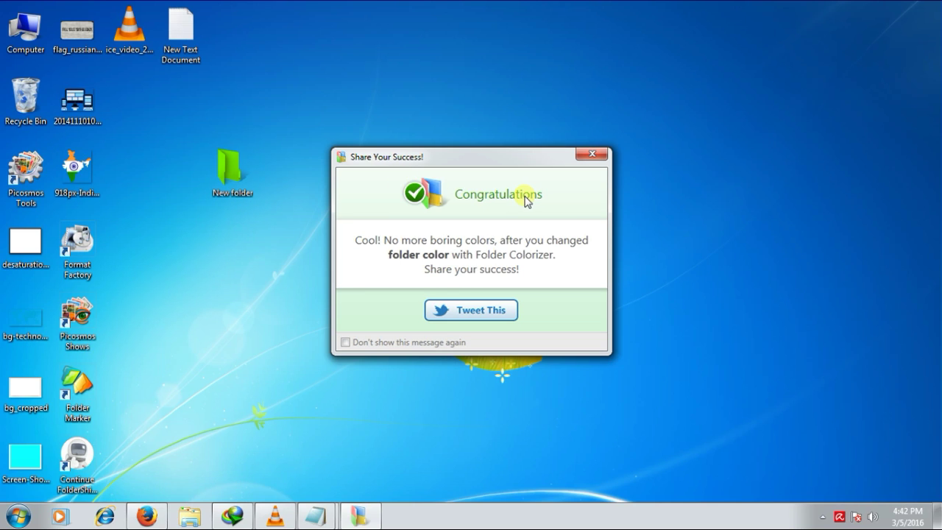
pyautogui.click(595, 155)
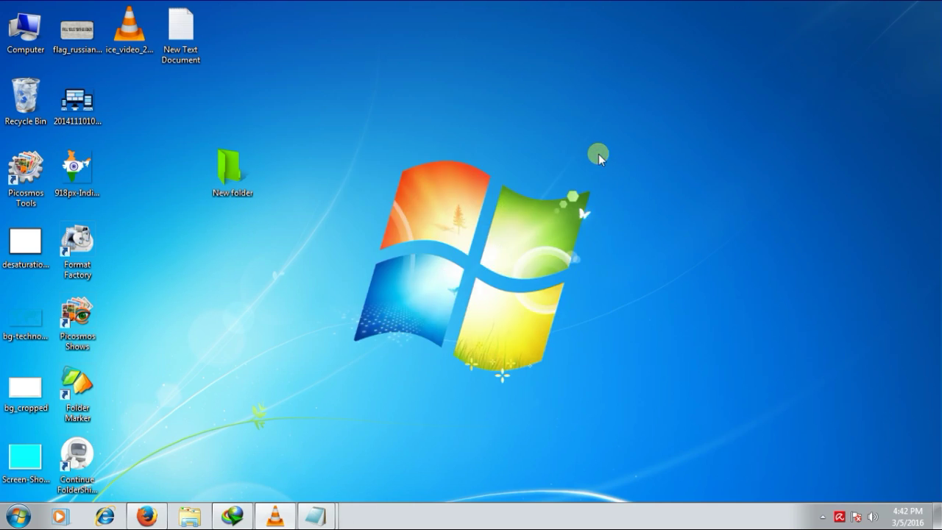
# Step: Restore the original color of New folder with Colorize and dismiss the sharing message
pyautogui.rightClick(235, 174)
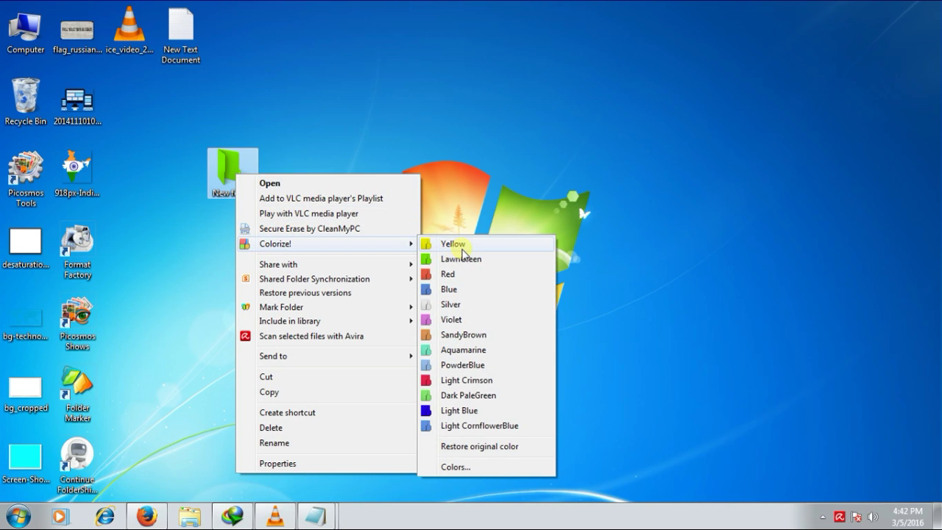
pyautogui.click(478, 447)
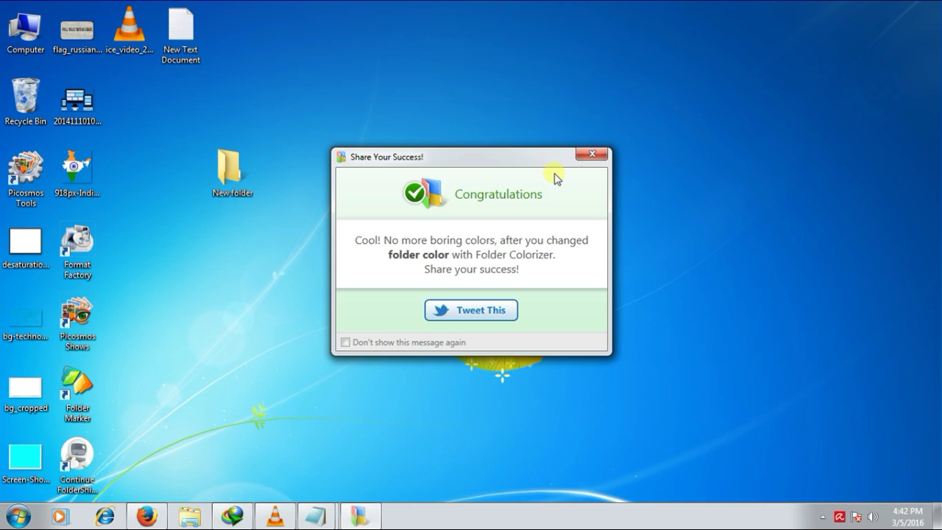
pyautogui.click(589, 153)
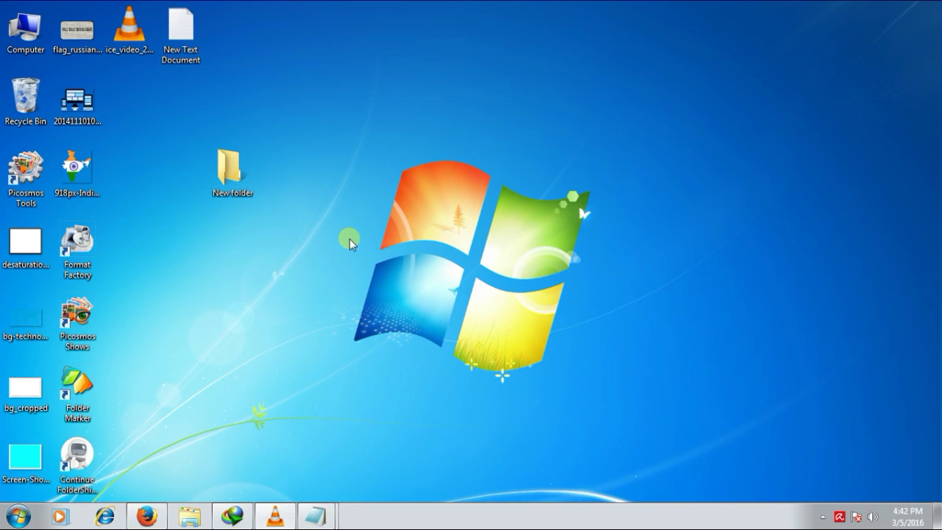
# Step: Change the icon of New folder to the green tree from SHELL32.dll in its properties and apply it
pyautogui.rightClick(235, 174)
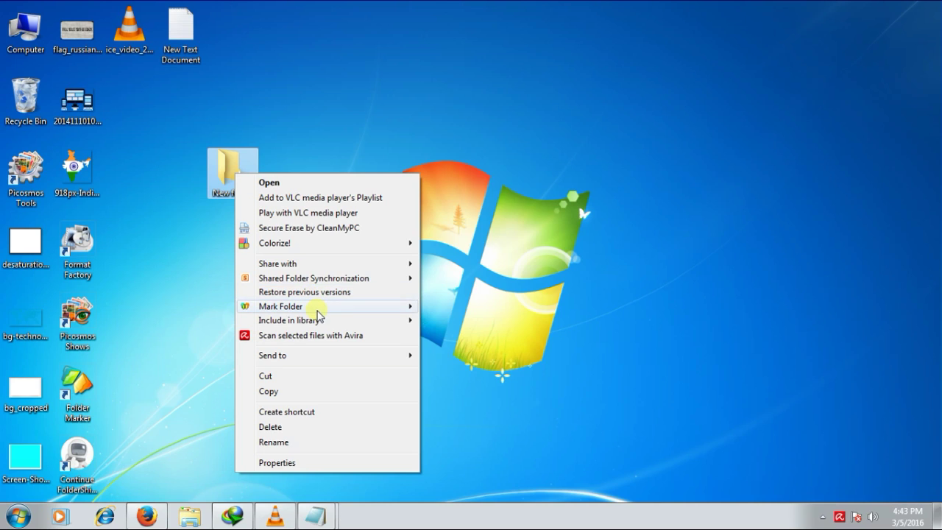
pyautogui.click(295, 465)
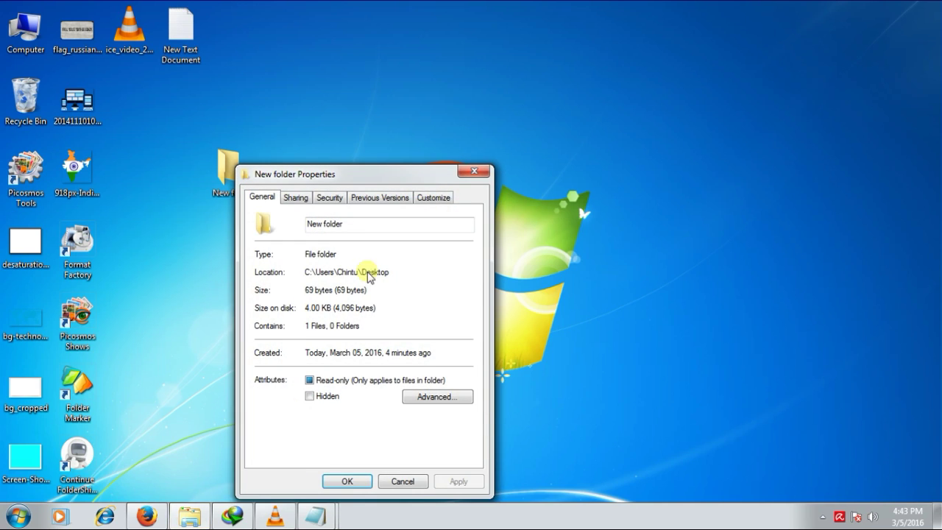
pyautogui.click(429, 198)
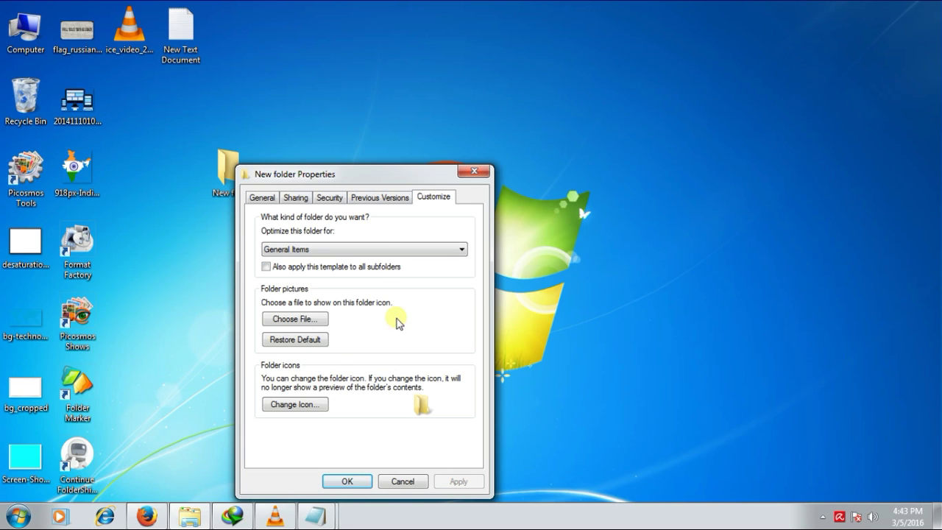
pyautogui.click(295, 404)
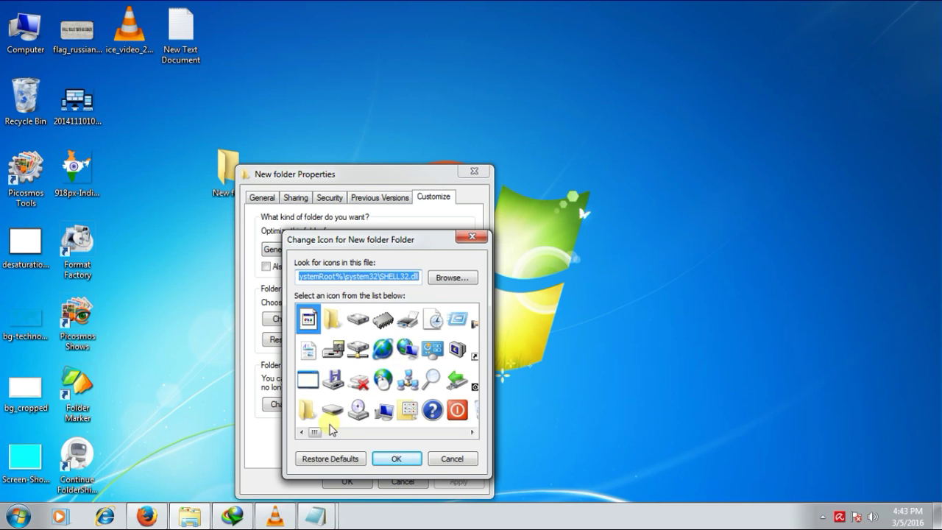
pyautogui.moveTo(317, 434)
pyautogui.mouseDown()
pyautogui.moveTo(430, 433)
pyautogui.moveTo(335, 434)
pyautogui.mouseUp()
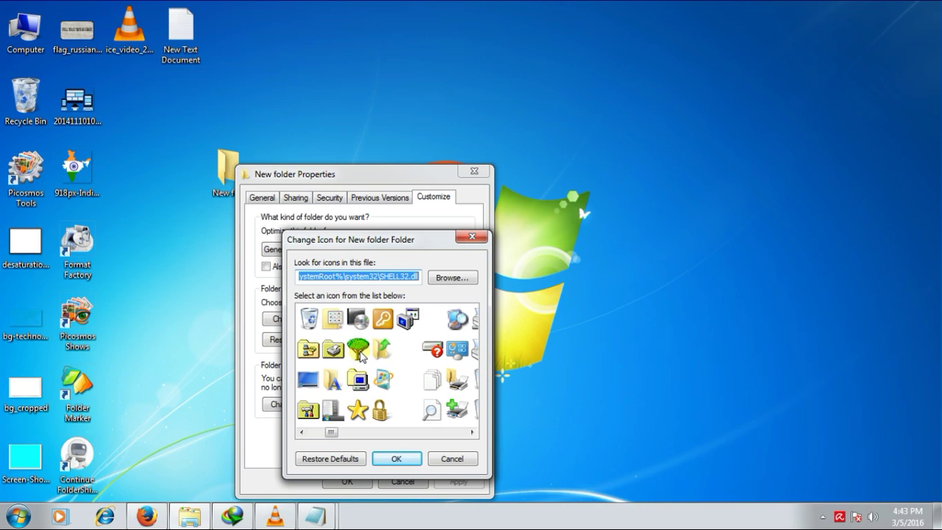
pyautogui.click(361, 351)
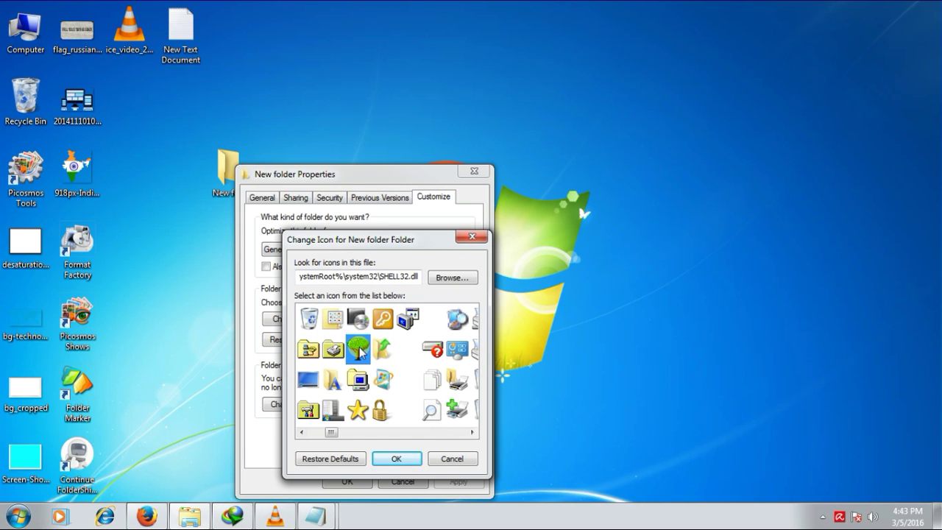
pyautogui.click(399, 458)
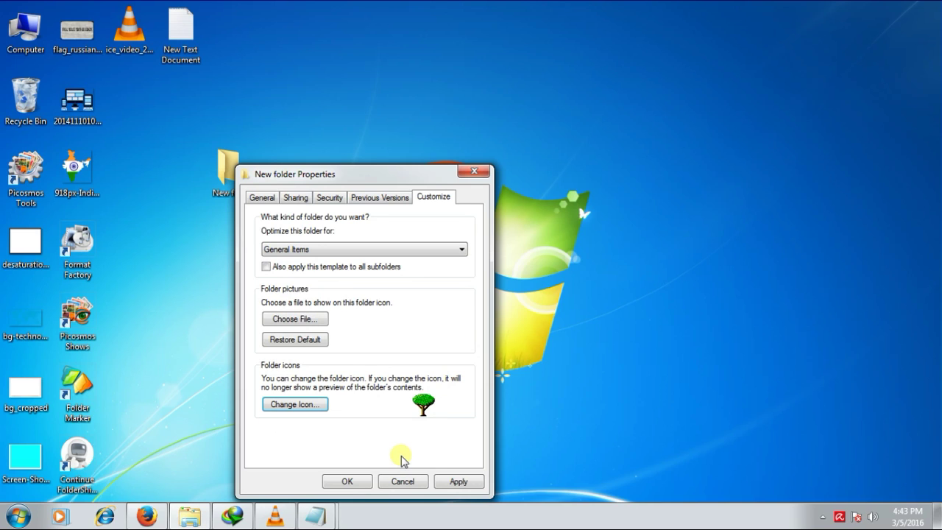
pyautogui.click(455, 482)
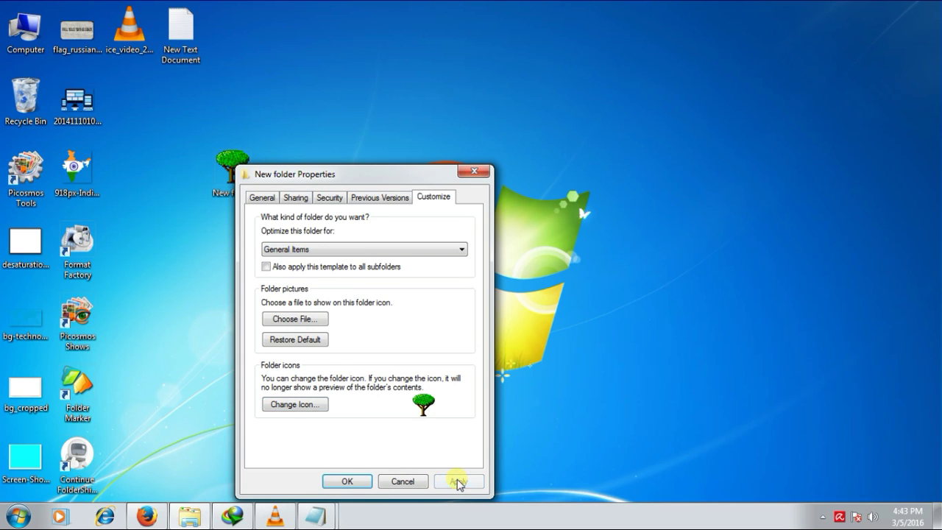
# Step: Move the properties dialog away from New folder, open the folder to check its contents, and close its window
pyautogui.moveTo(329, 175); pyautogui.dragTo(379, 175)
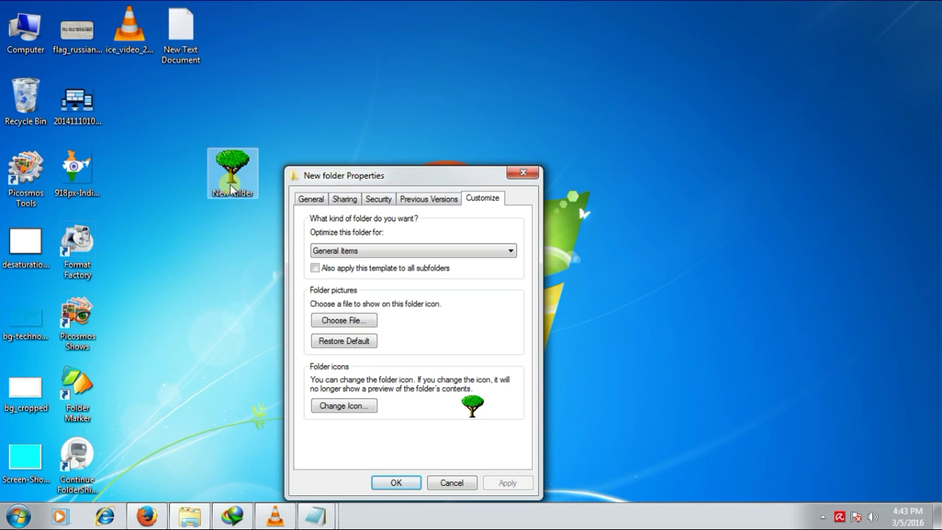
pyautogui.doubleClick(231, 185)
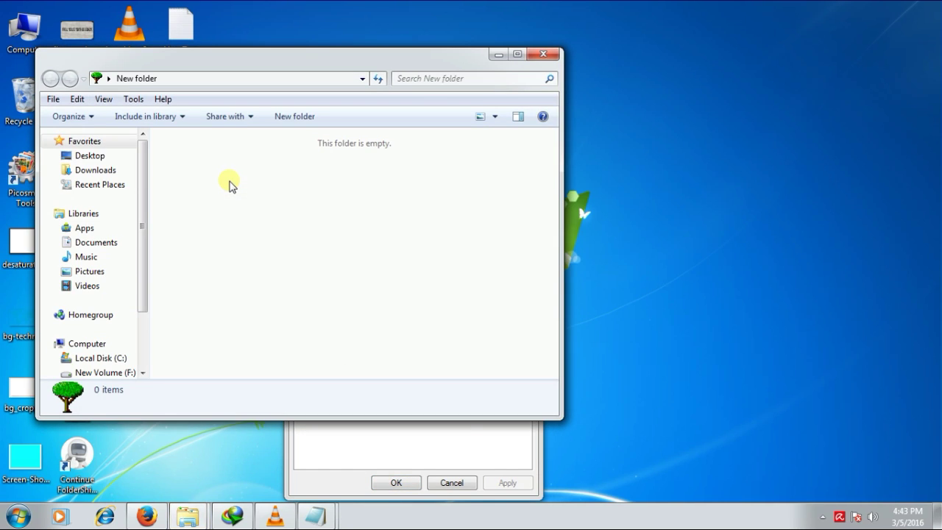
pyautogui.click(537, 57)
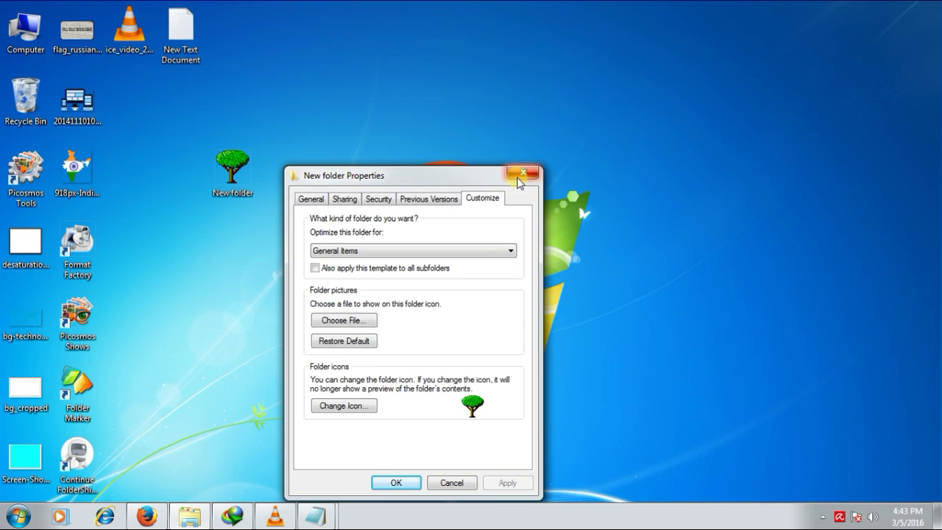
# Step: Change the icon of New folder to the three networked computers from SHELL32.dll, apply it, and close the properties
pyautogui.click(363, 407)
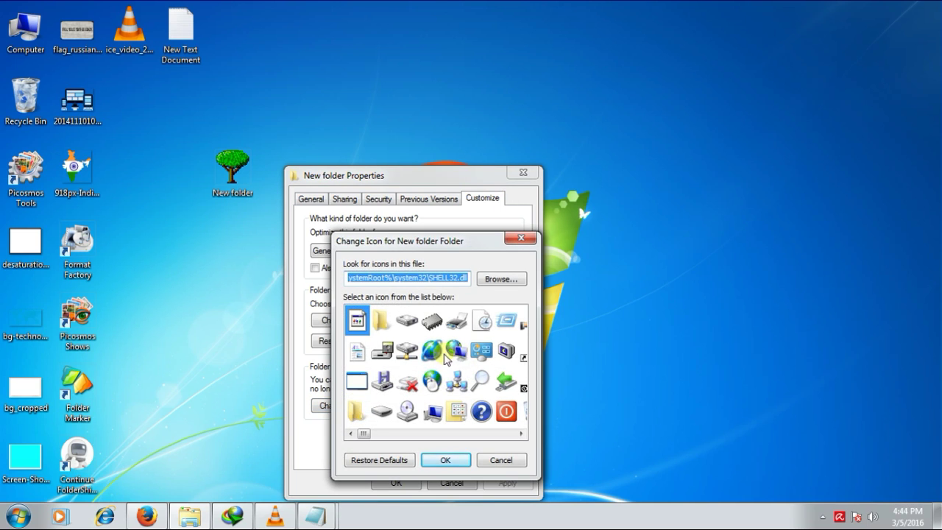
pyautogui.click(457, 386)
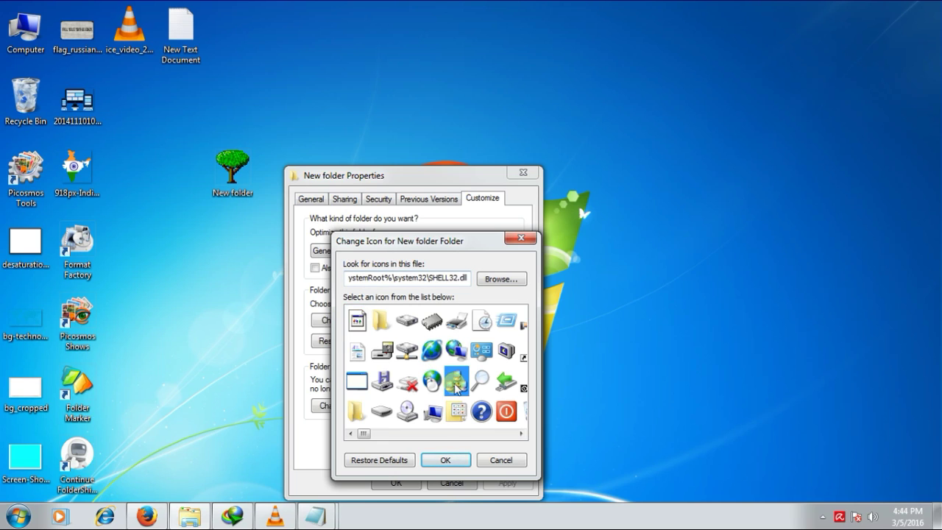
pyautogui.click(443, 459)
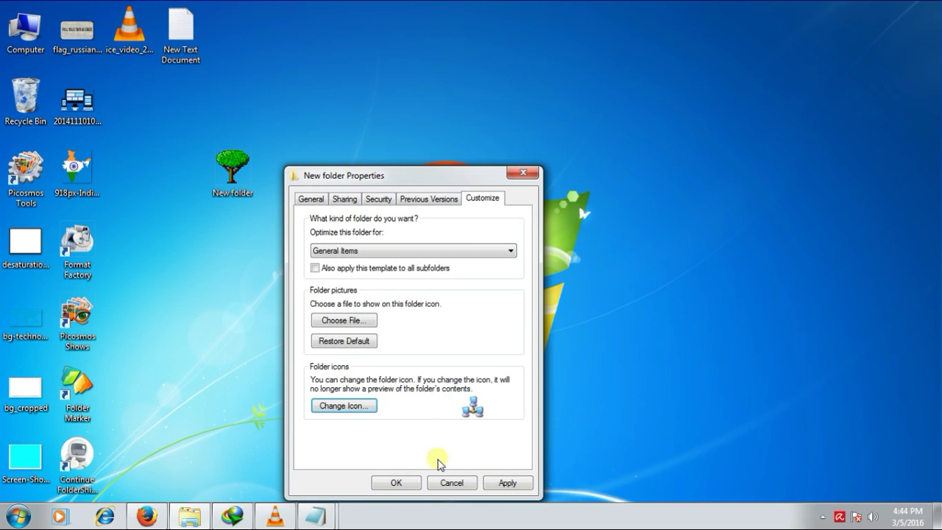
pyautogui.click(499, 485)
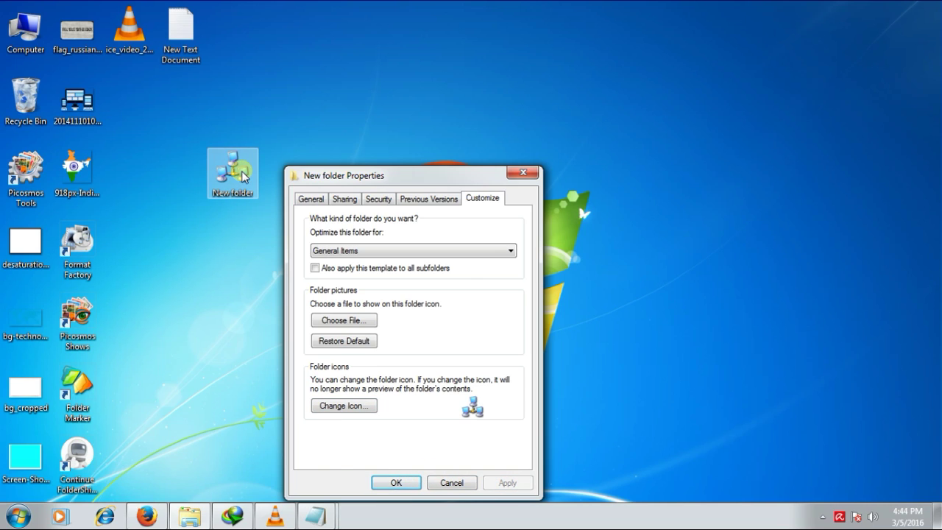
pyautogui.click(527, 174)
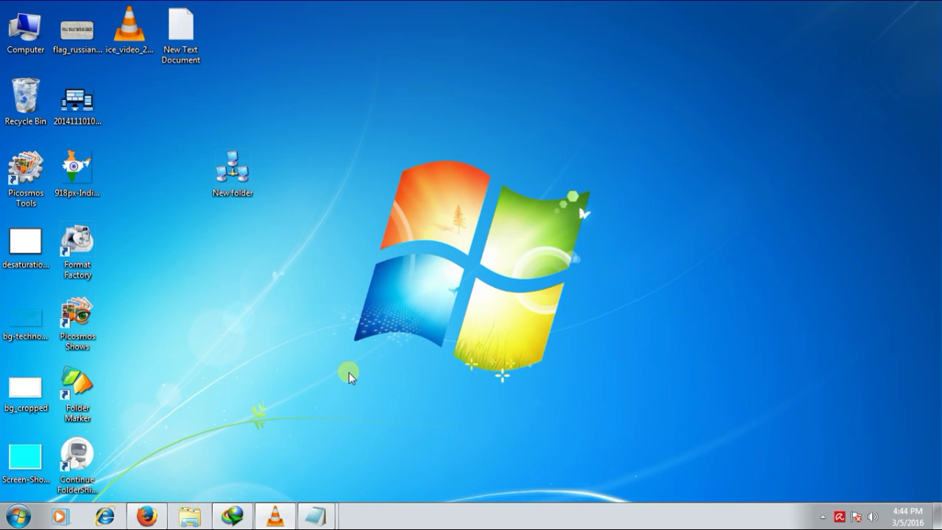
# Step: Switch to Firefox and show the Full Tech Tips In Hindi YouTube channel page
pyautogui.click(131, 520)
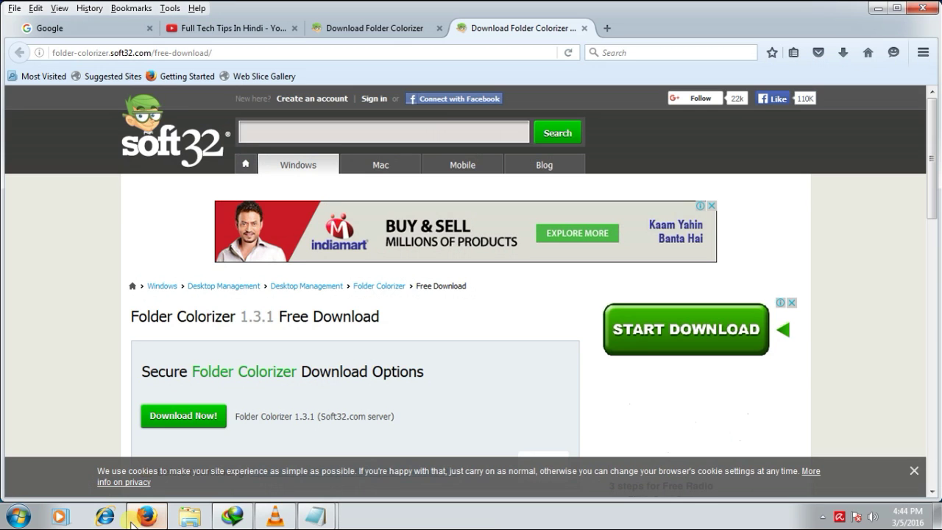
pyautogui.click(269, 33)
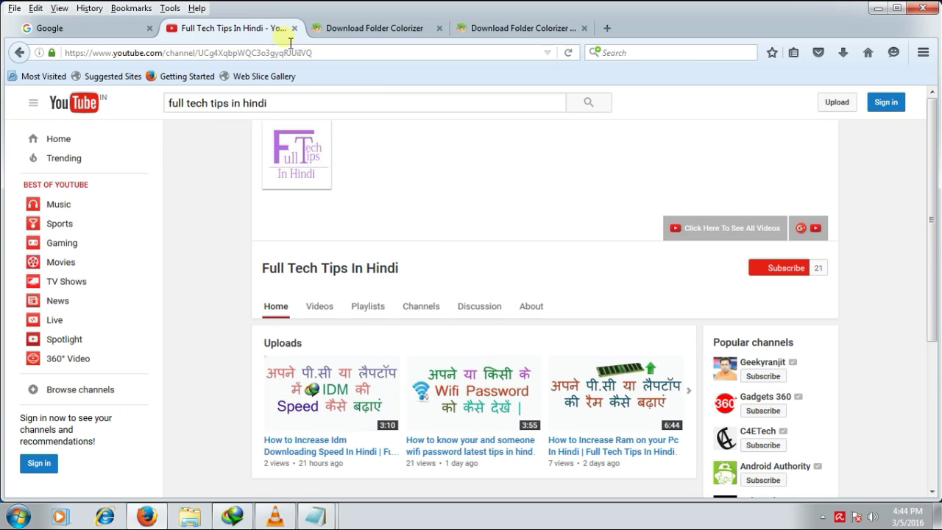